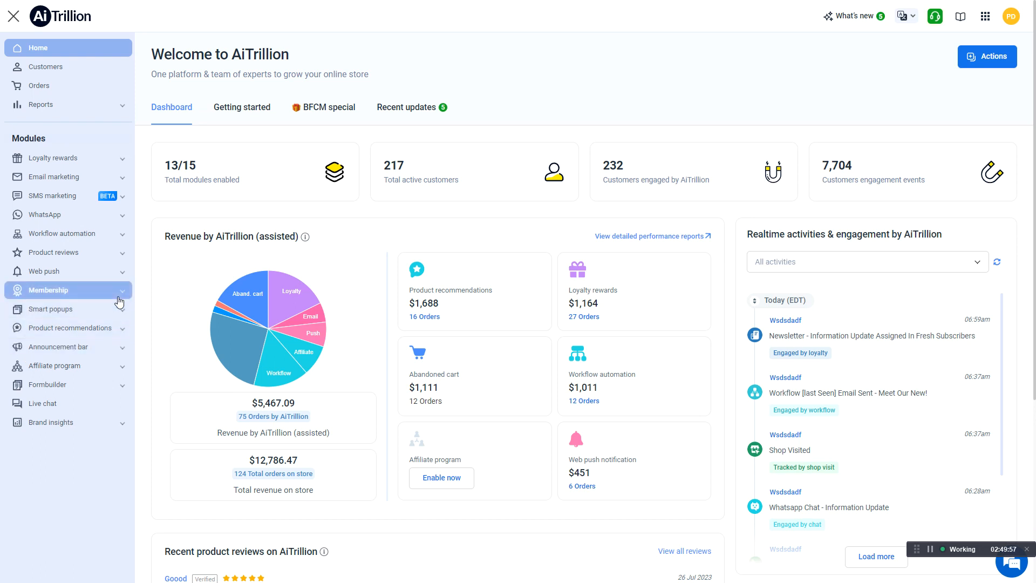
Open the workflow list in Workflow automation and show 50 workflows per page
click(119, 234)
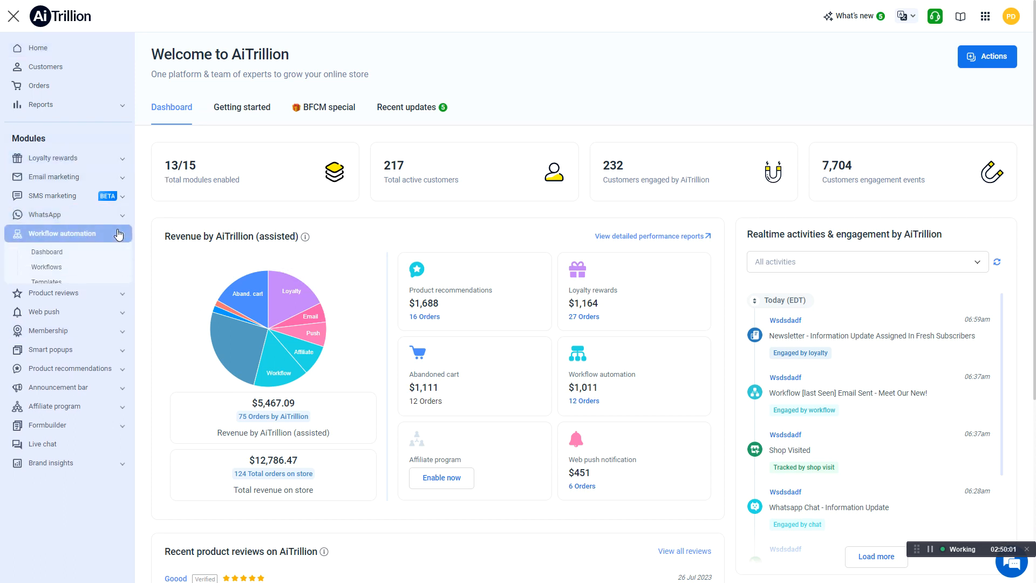
click(48, 257)
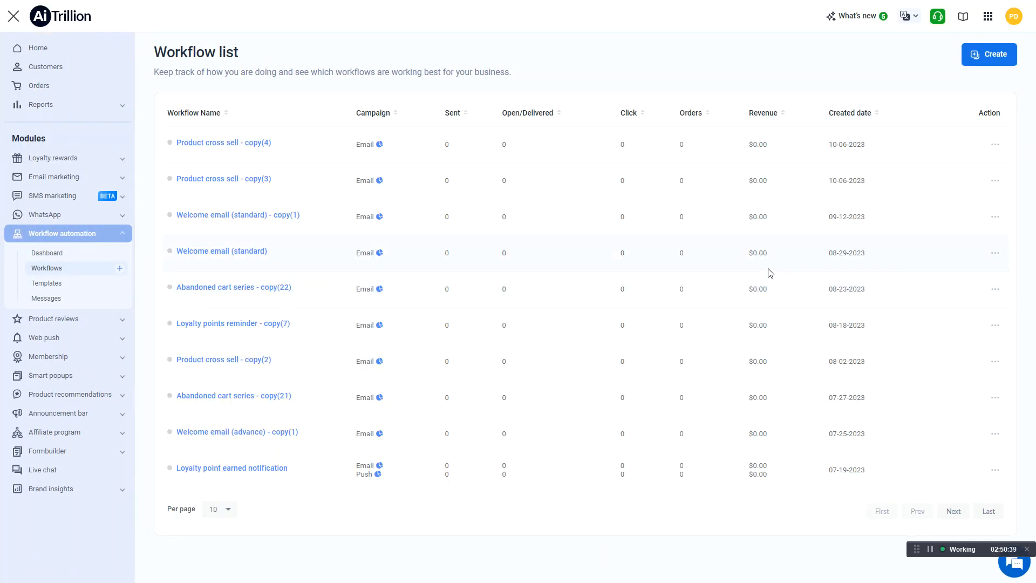
click(232, 510)
click(216, 556)
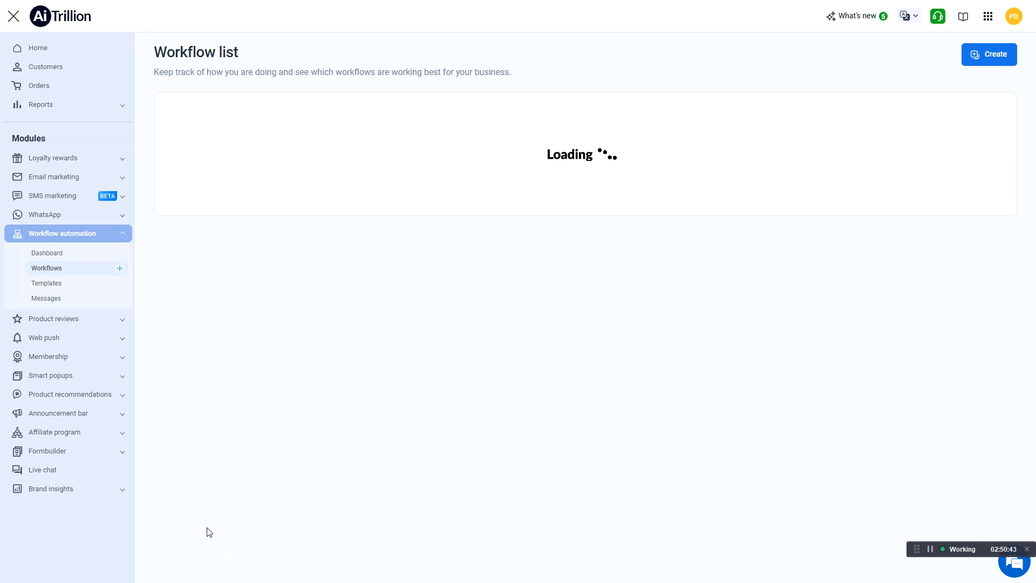
Look through the workflow list, examining each workflow's status, campaign channels and performance columns, including those of Loyaltytest12345
scroll(201, 524, down, 20)
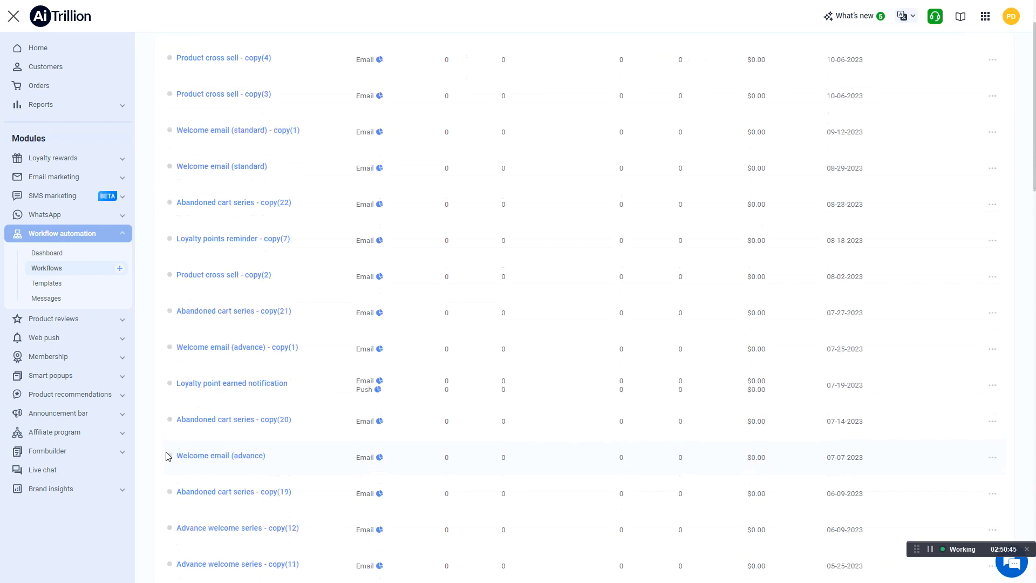
scroll(169, 451, down, 6)
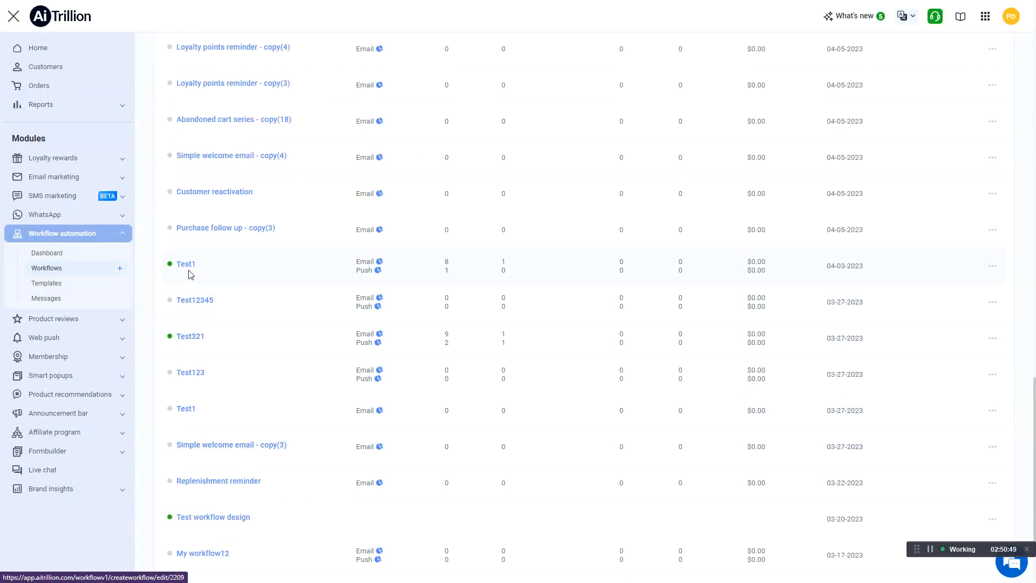
scroll(217, 521, up, 20)
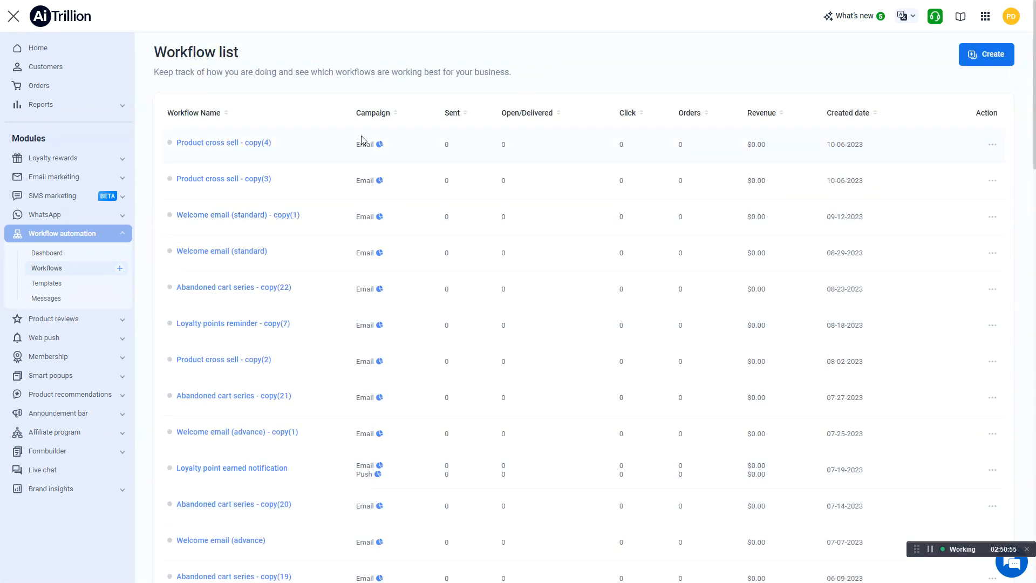
drag(355, 147, 403, 149)
click(402, 155)
scroll(402, 157, down, 20)
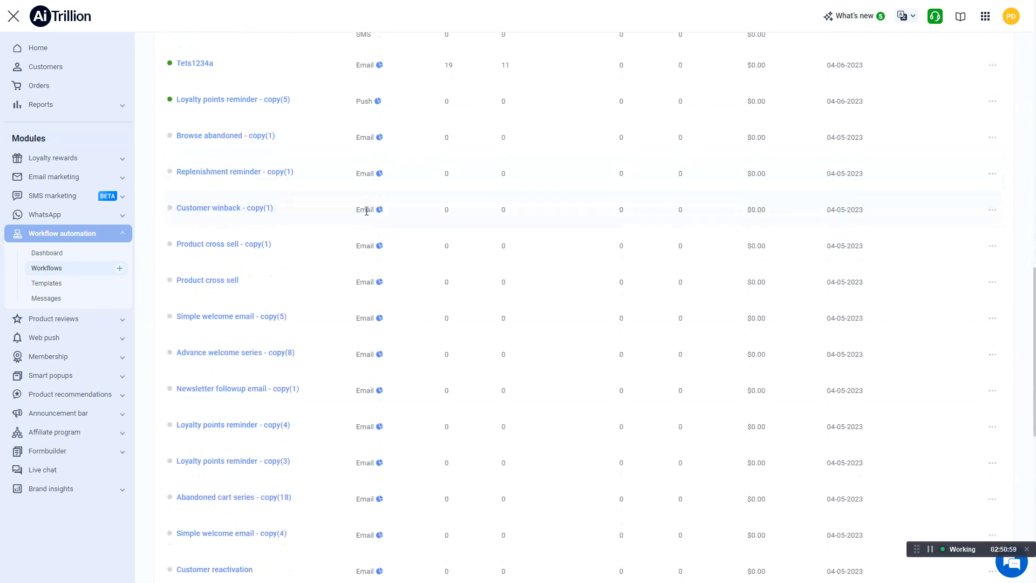
scroll(366, 211, up, 2)
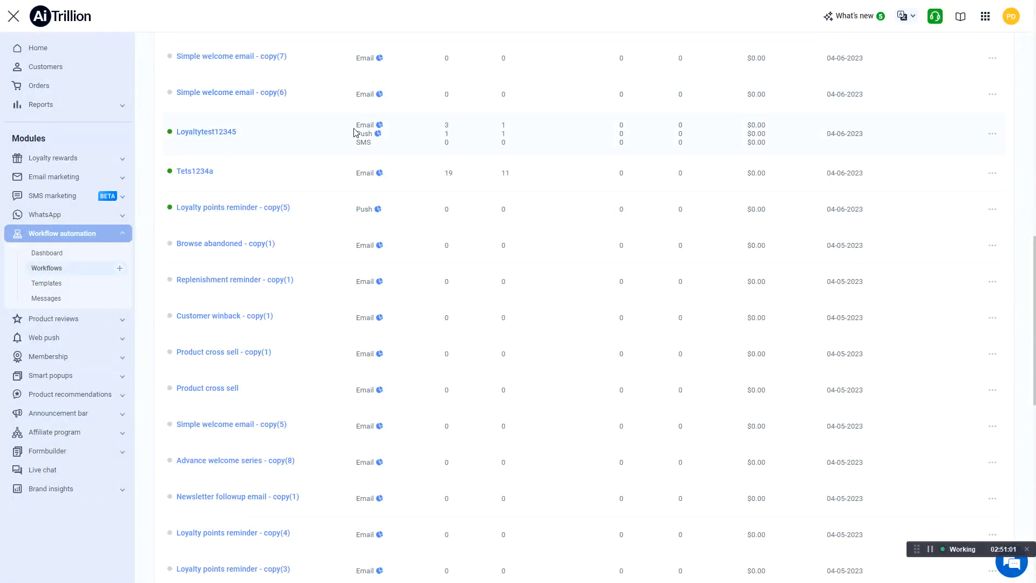
drag(355, 122, 393, 145)
scroll(354, 144, up, 20)
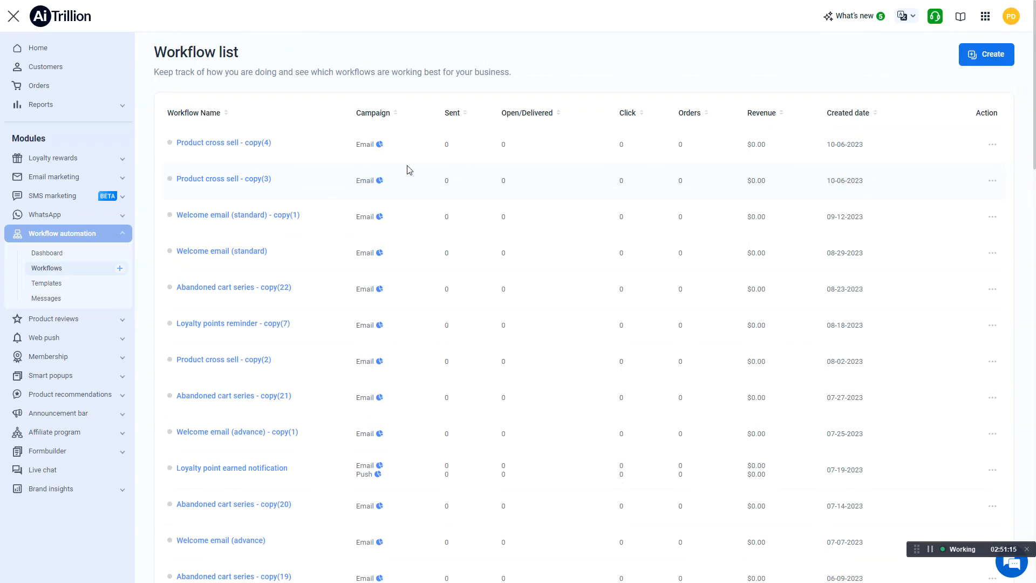
scroll(401, 194, down, 20)
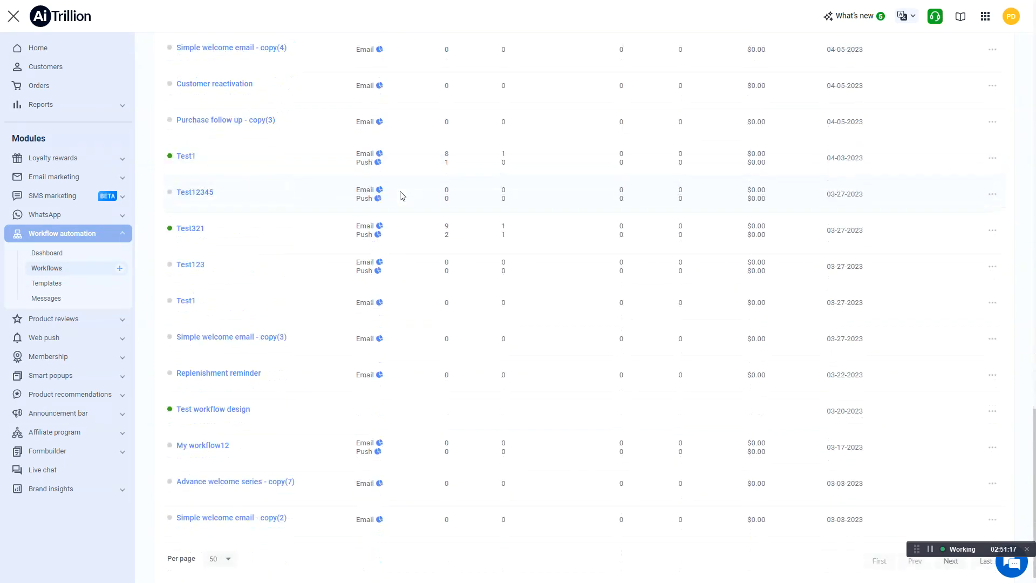
scroll(424, 322, up, 10)
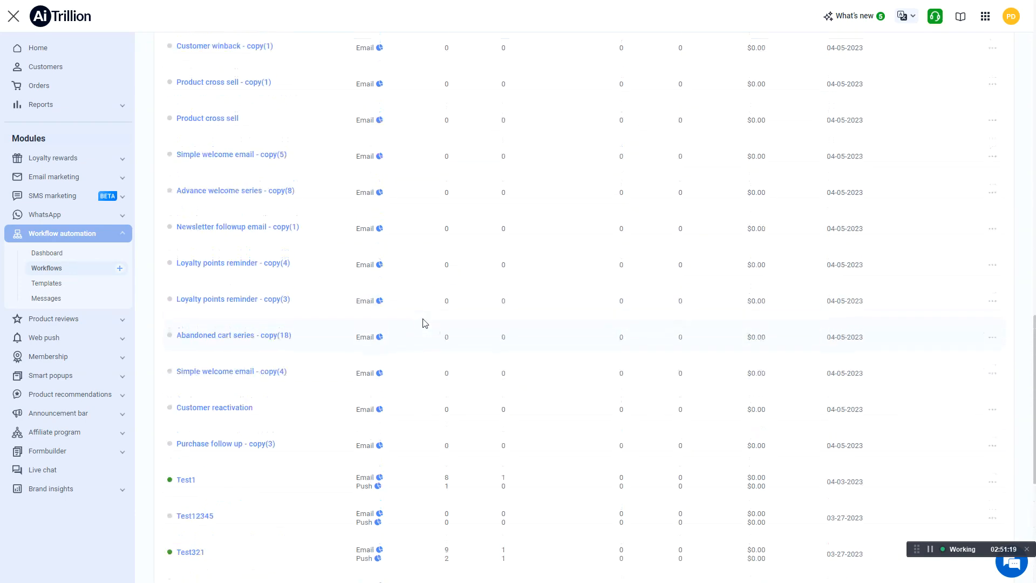
scroll(423, 322, up, 2)
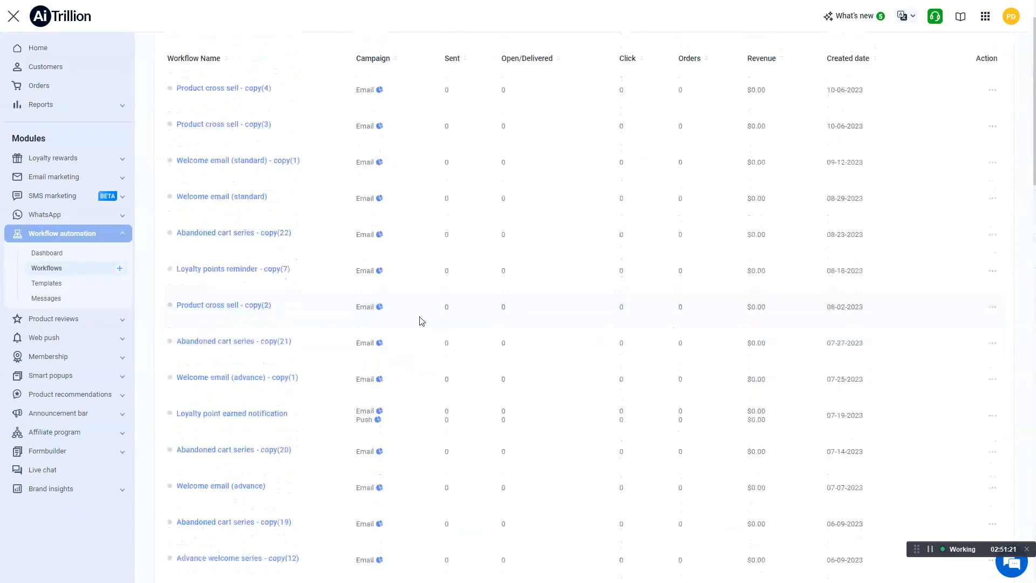
scroll(415, 320, down, 4)
scroll(409, 319, down, 3)
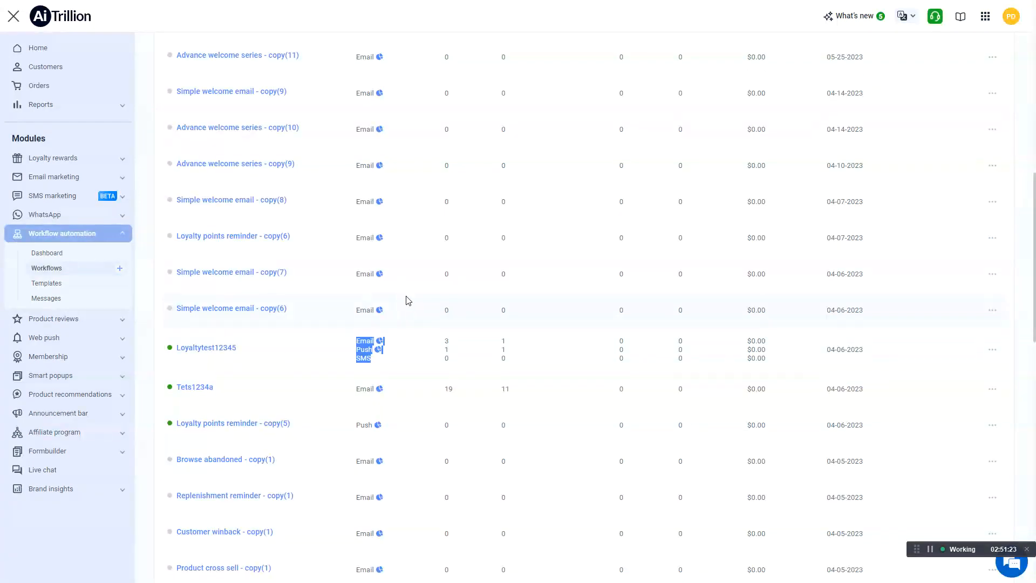
Open the email campaign report of the Loyaltytest12345 workflow and show its available date ranges
click(397, 340)
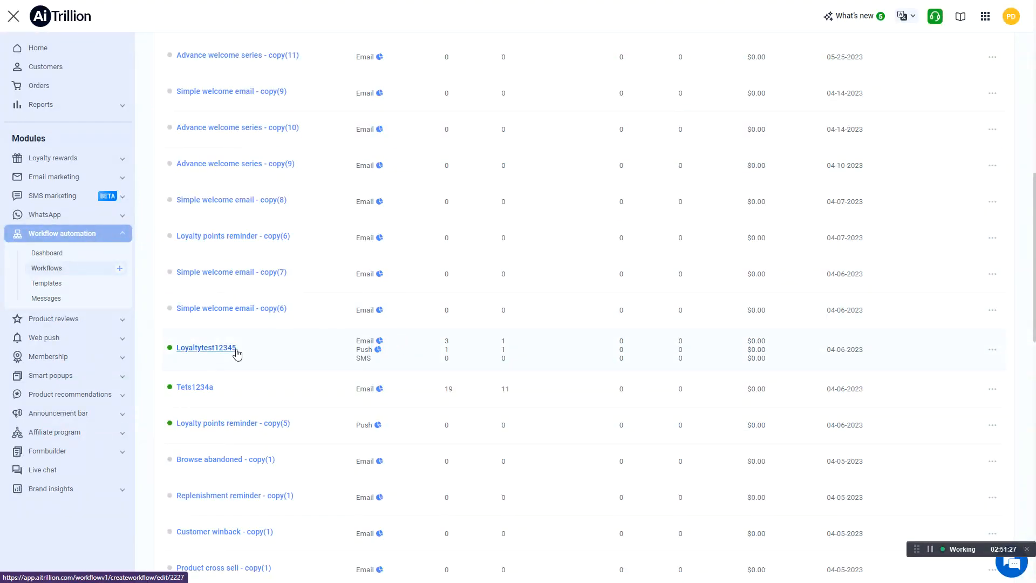
click(379, 342)
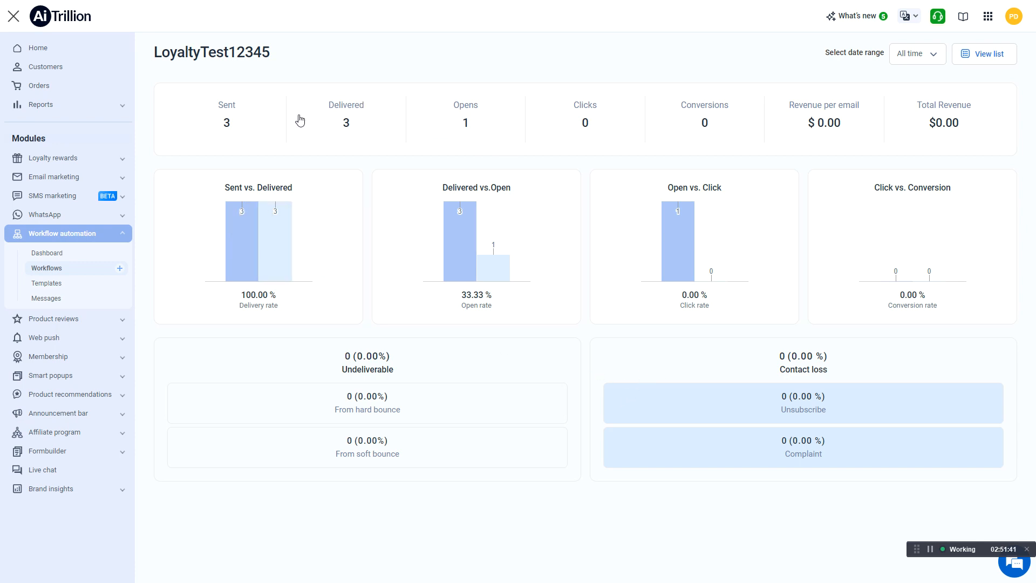
click(931, 58)
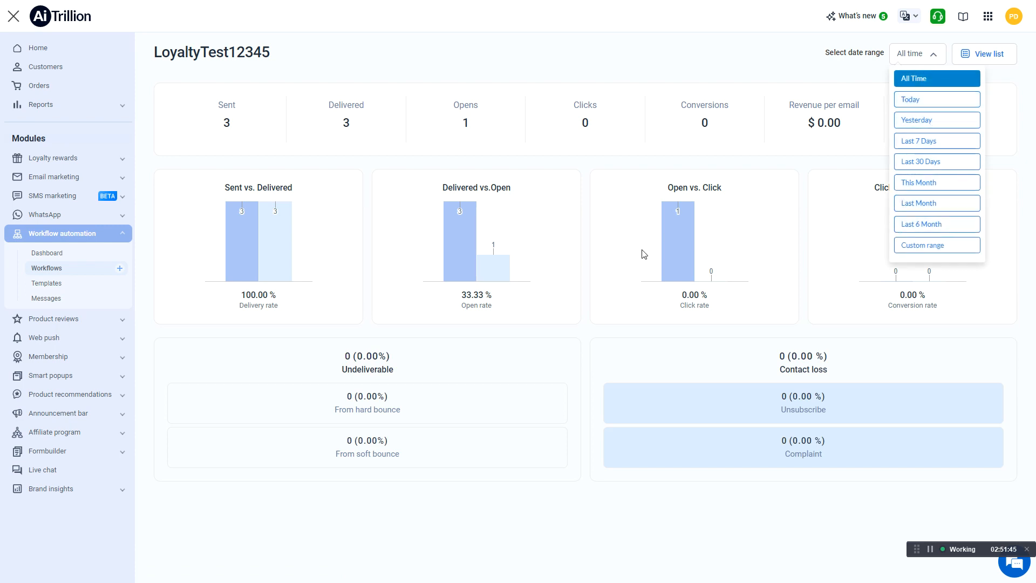
Return to the workflow list and create a new workflow from the pre-made Welcome email (advance) template, confirming the copy
click(76, 268)
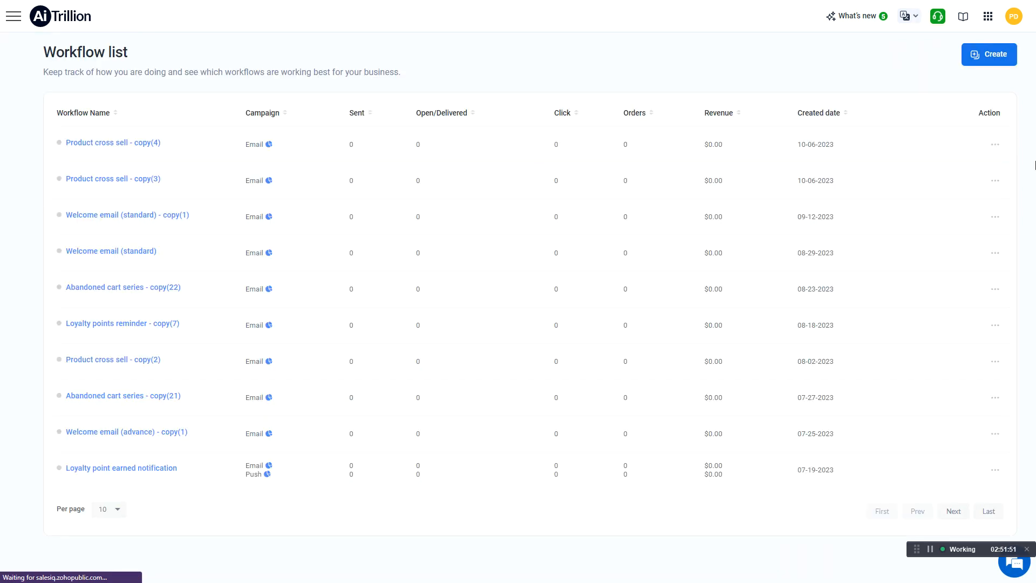
click(992, 54)
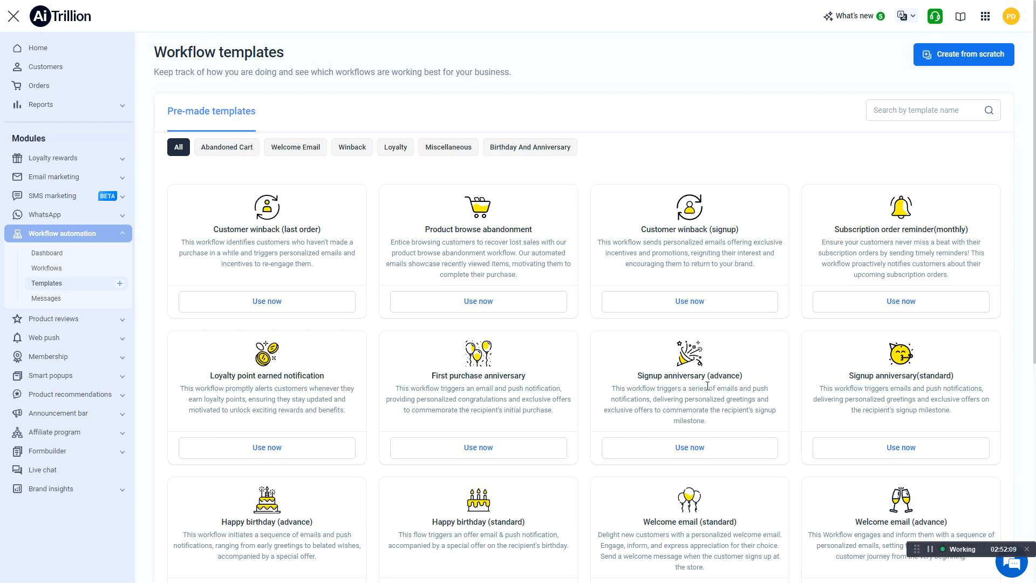
scroll(709, 401, down, 2)
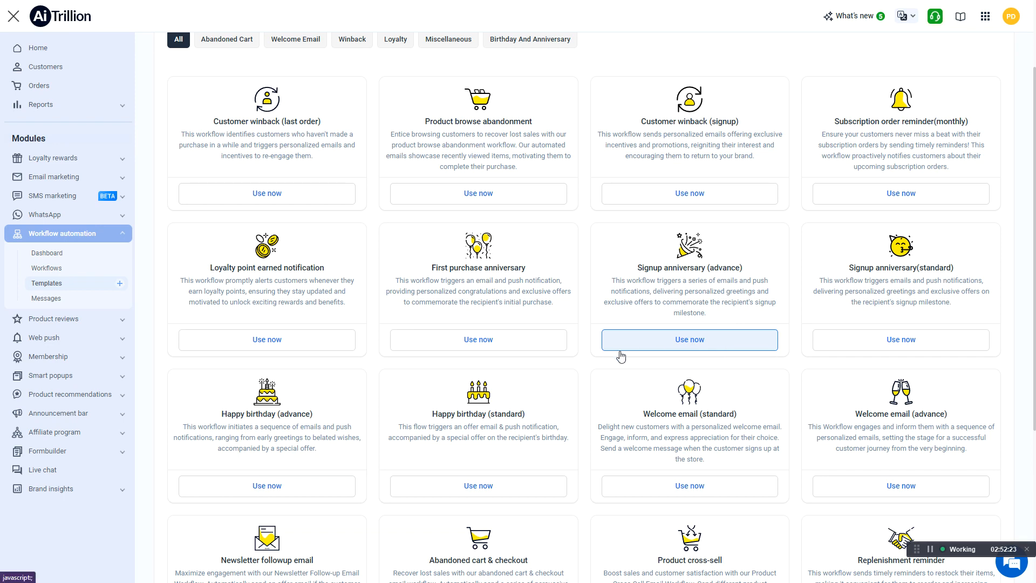
scroll(615, 367, down, 2)
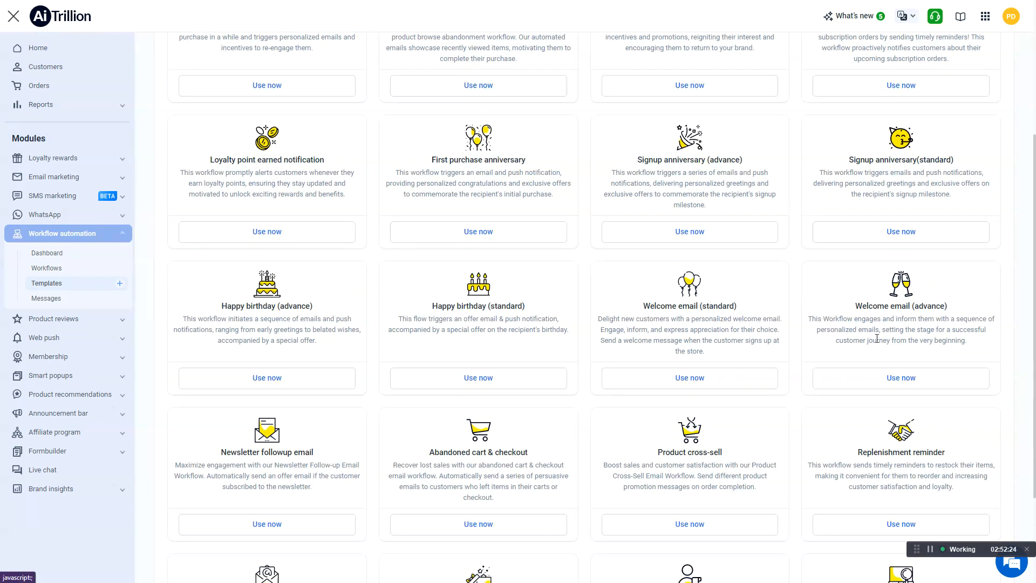
click(869, 380)
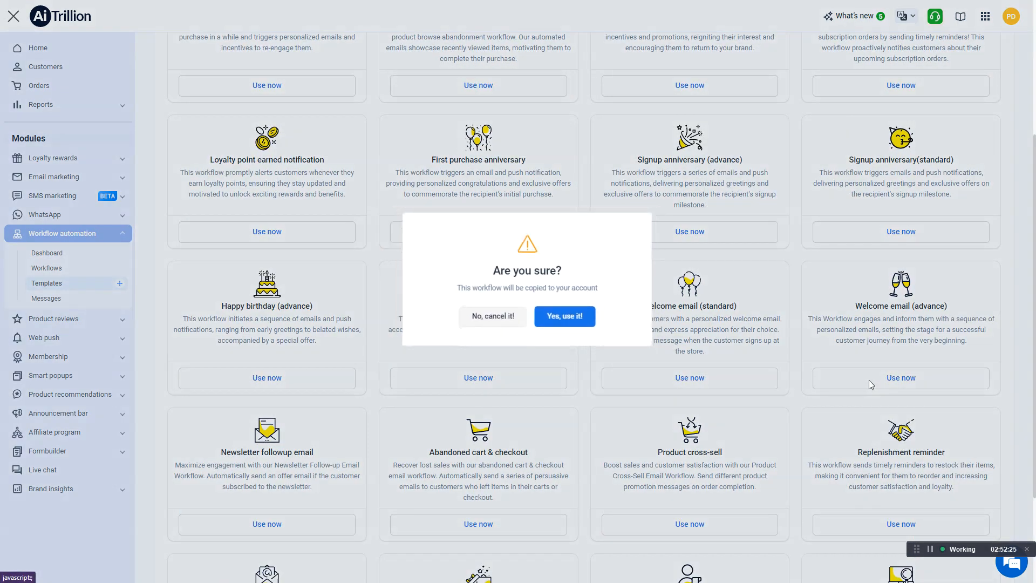
click(557, 323)
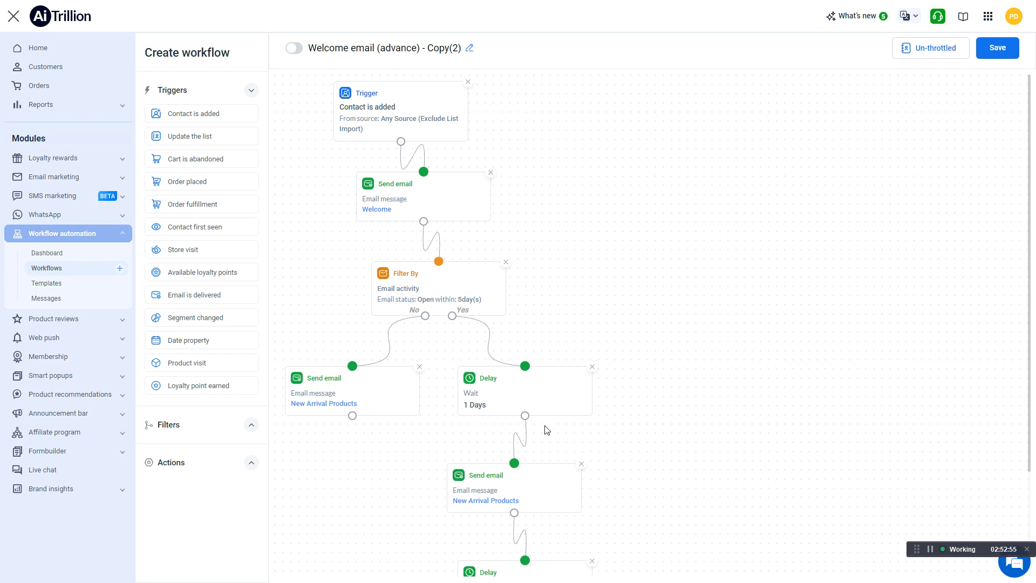
Review the new workflow's sequence, and in its contact throttling set the limit for simultaneous presence of a contact to 1 time
scroll(518, 471, down, 2)
scroll(529, 450, down, 1)
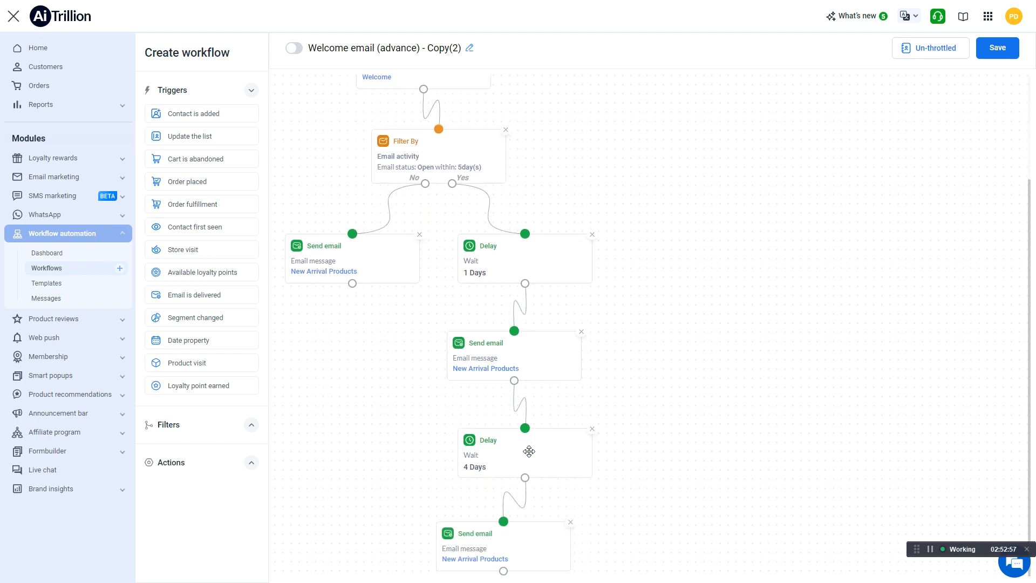
scroll(520, 516, up, 1)
scroll(502, 496, down, 1)
scroll(367, 264, up, 3)
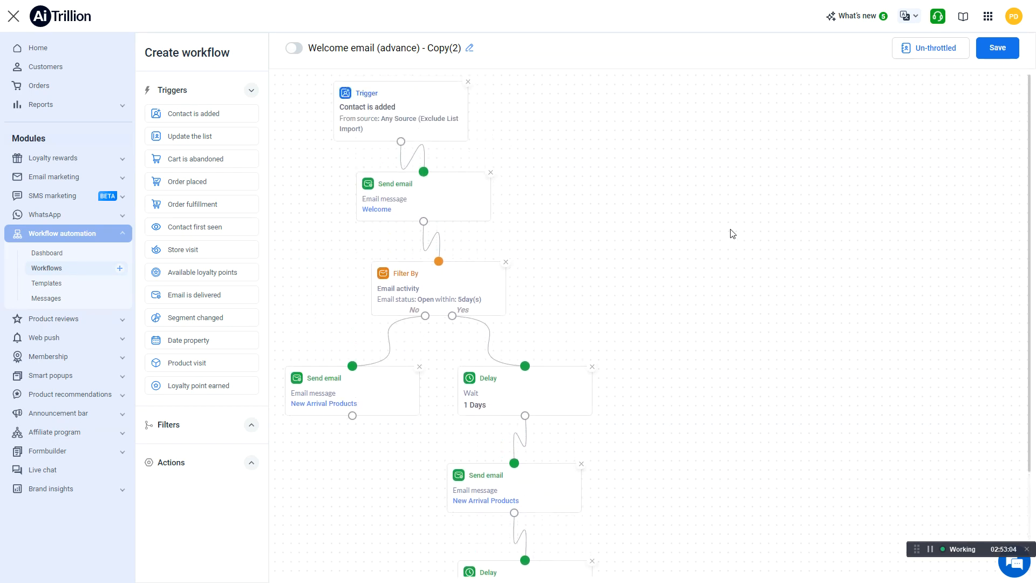
click(927, 48)
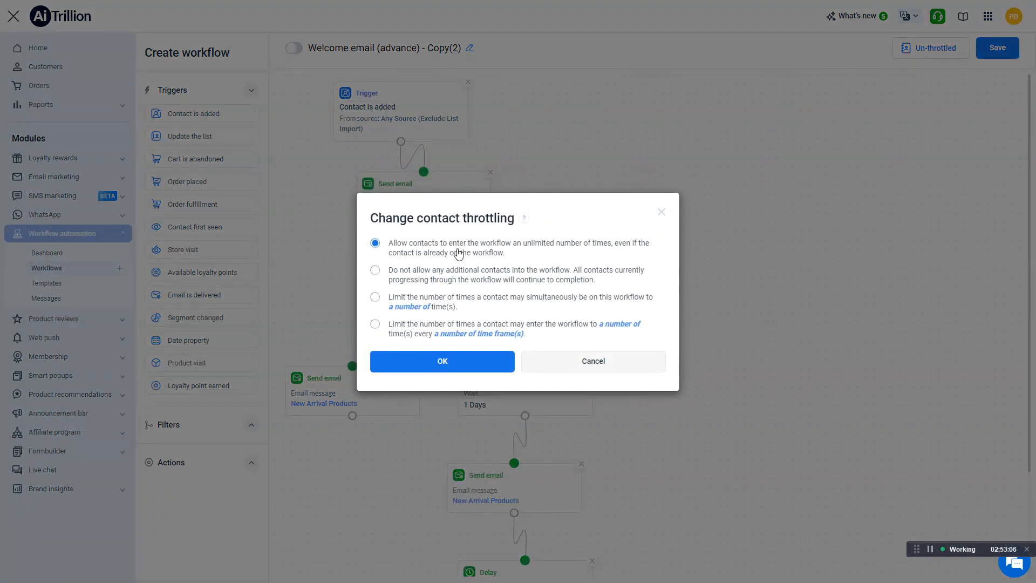
click(442, 260)
click(453, 302)
click(417, 306)
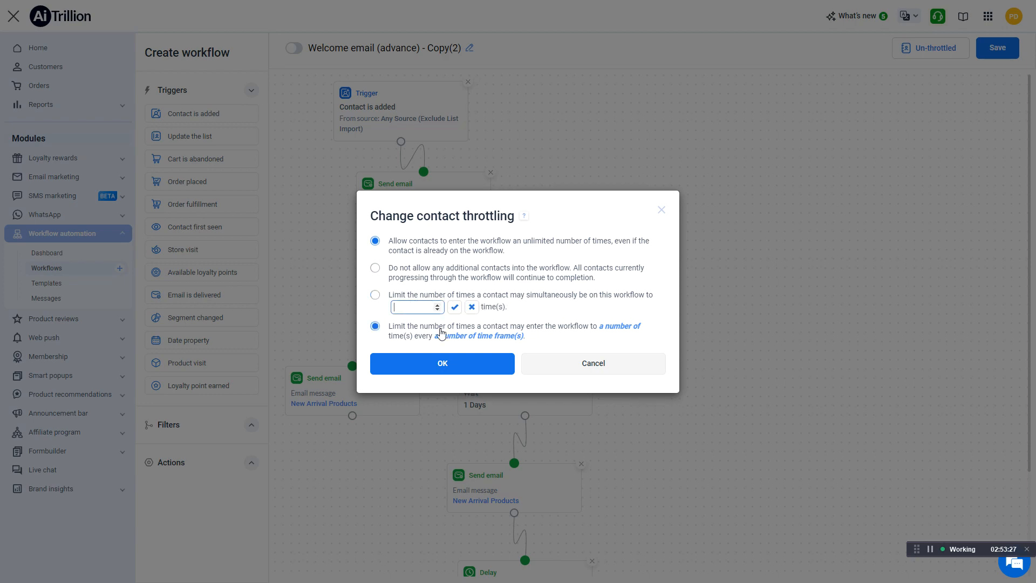
click(453, 307)
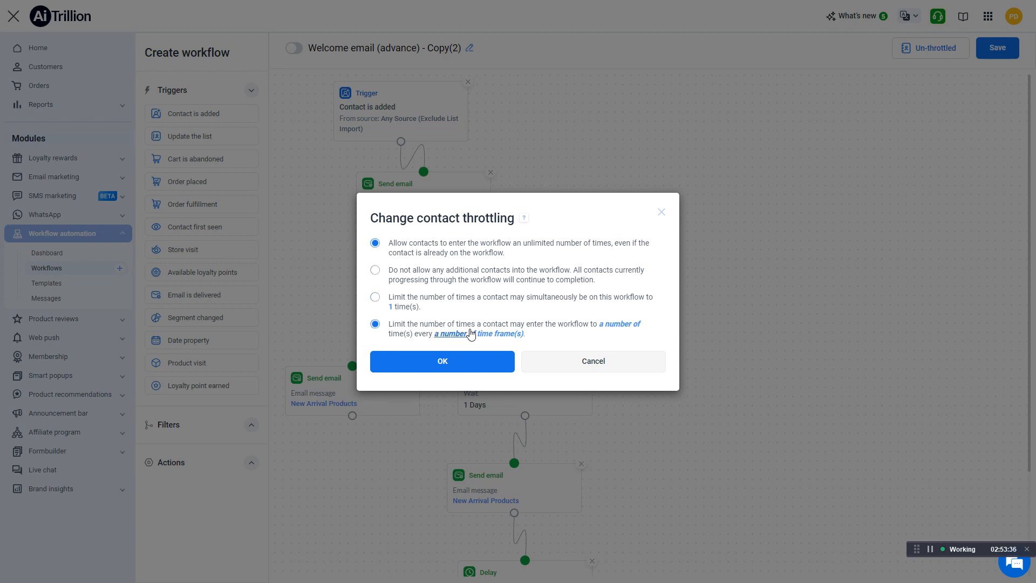
Limit how often a contact may enter the workflow to 1 time every 1 month and apply this throttling option
click(634, 327)
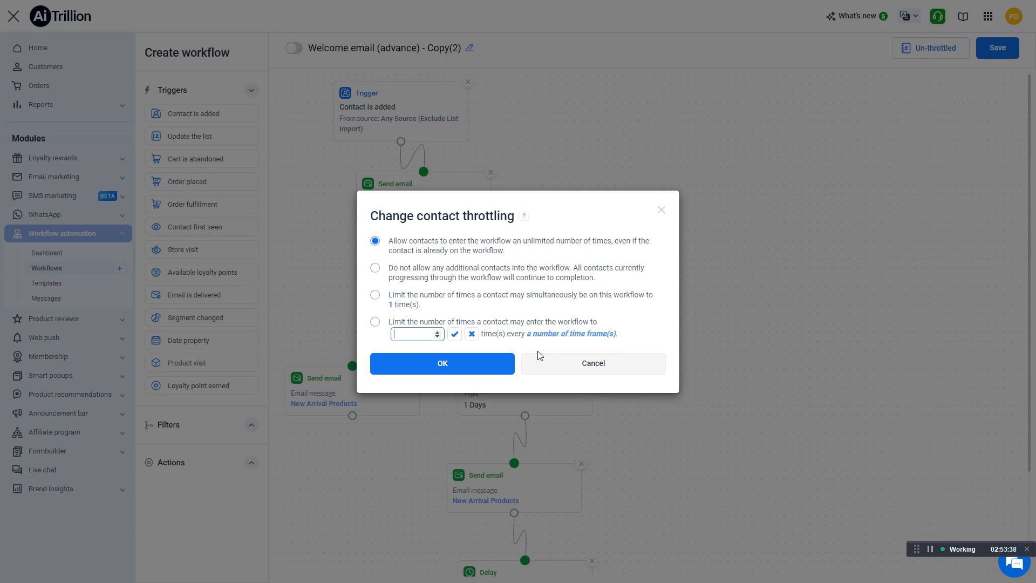
click(453, 333)
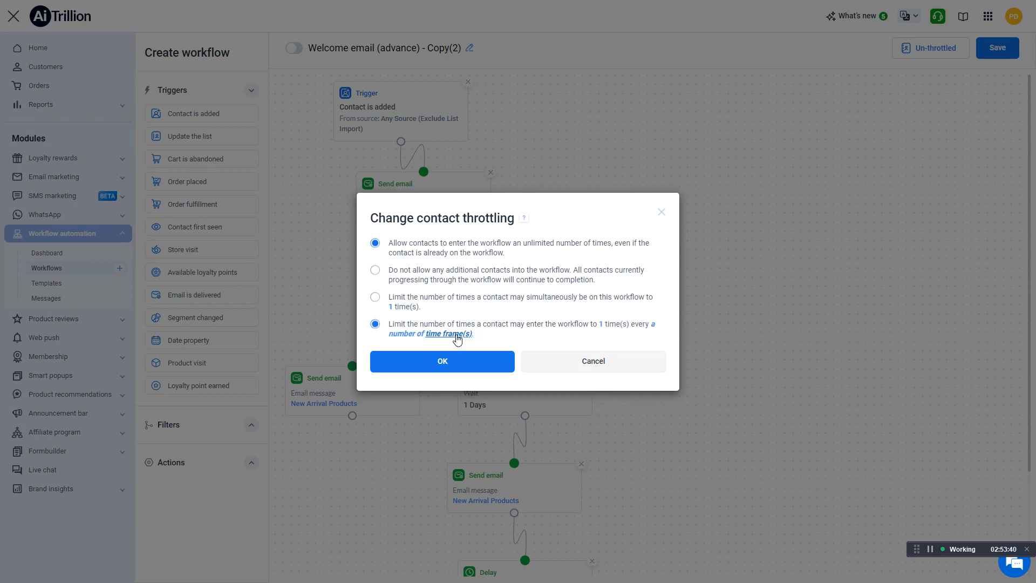
click(419, 333)
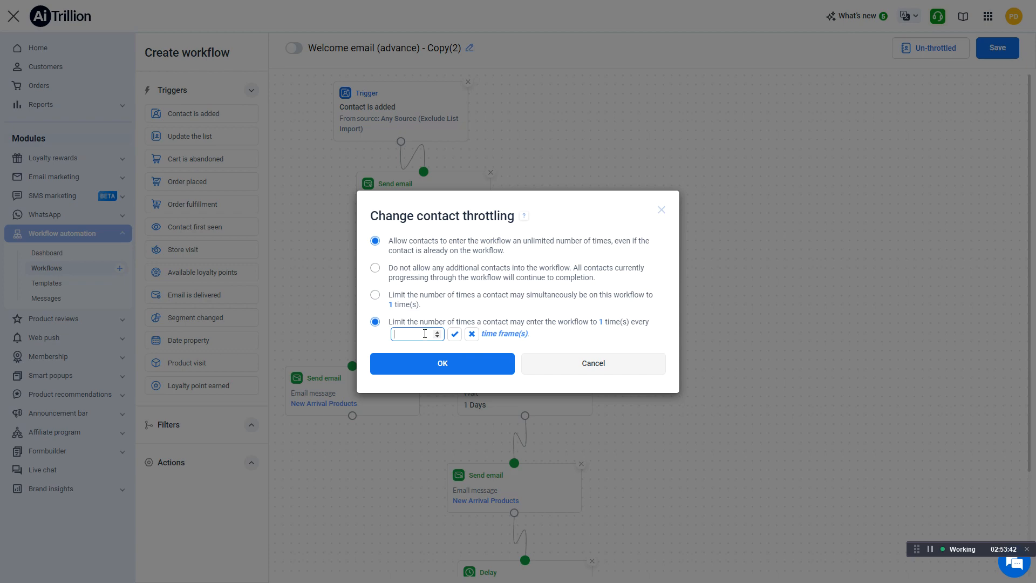
click(454, 334)
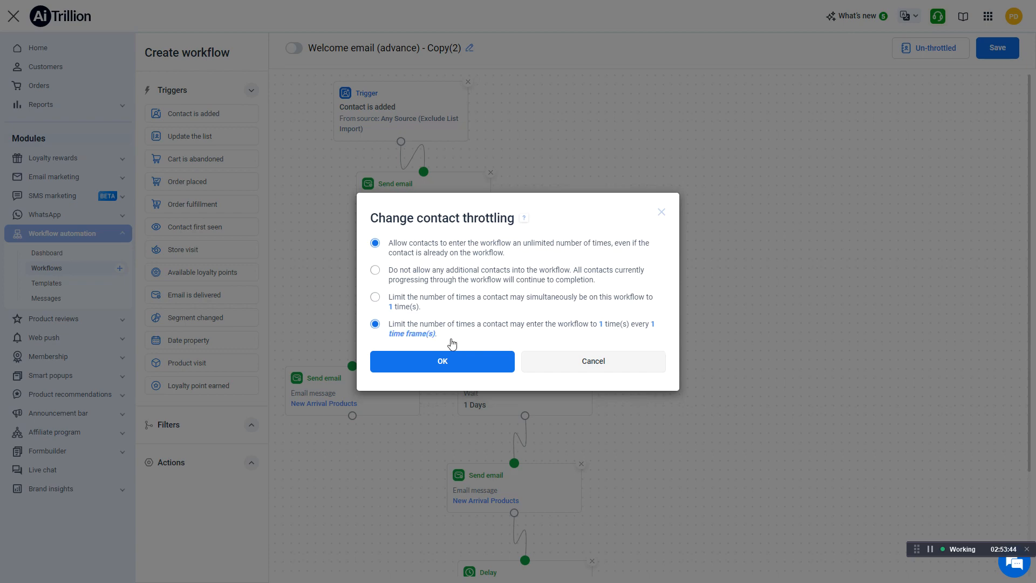
click(413, 334)
click(438, 334)
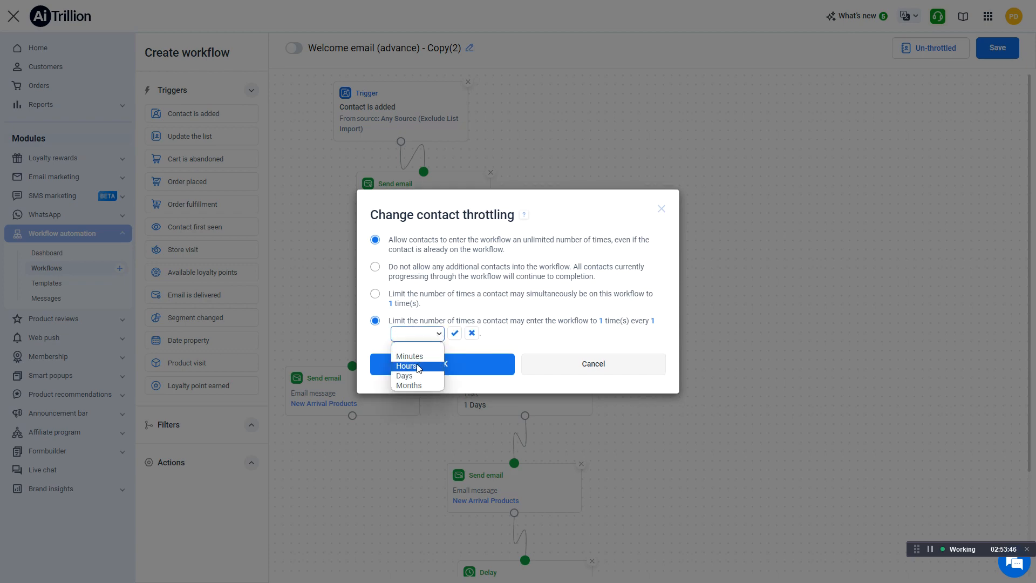
click(413, 385)
click(454, 333)
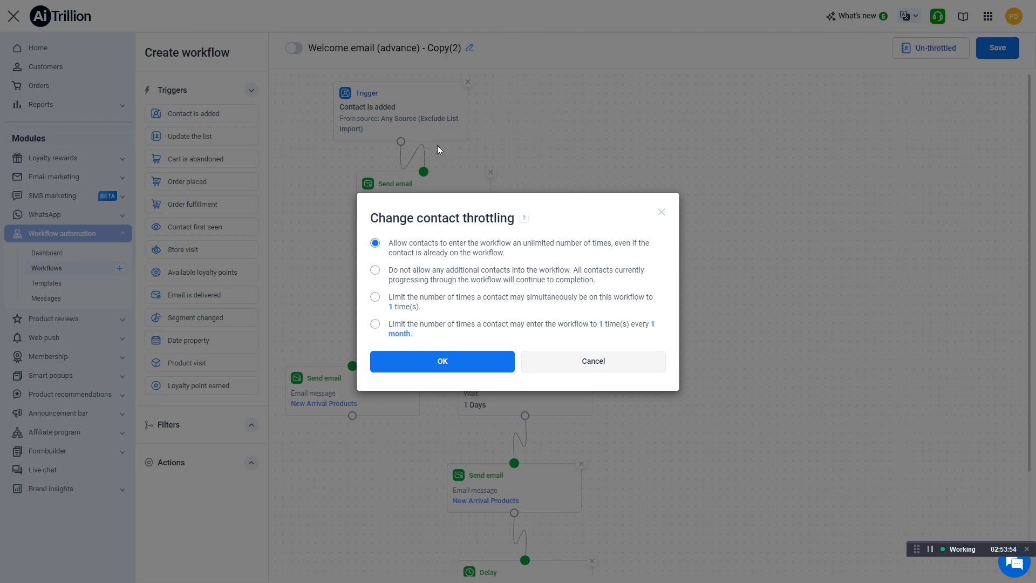
click(411, 327)
click(484, 360)
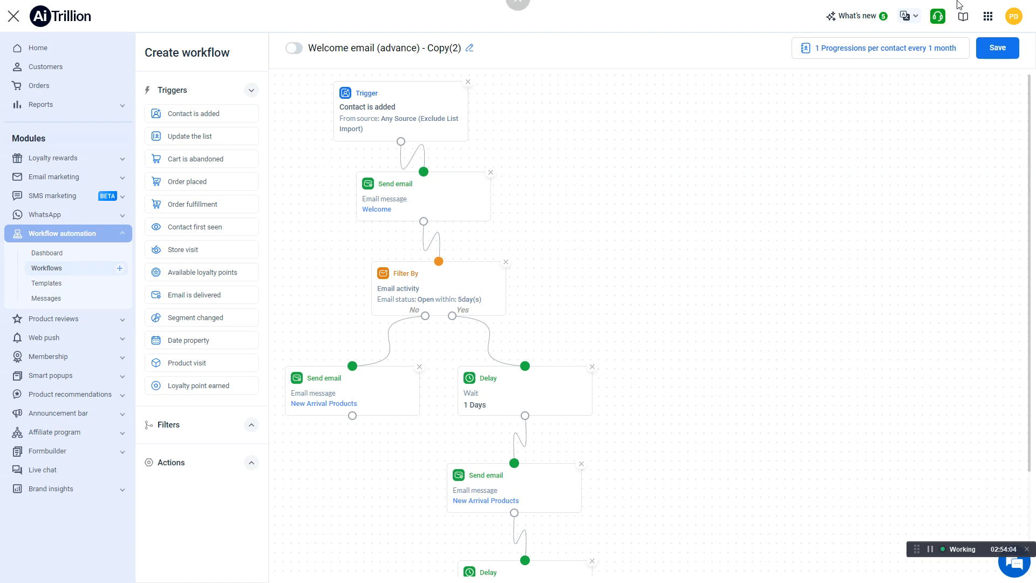
Activate the Welcome email (advance) - Copy(2) workflow and deactivate it again
click(295, 49)
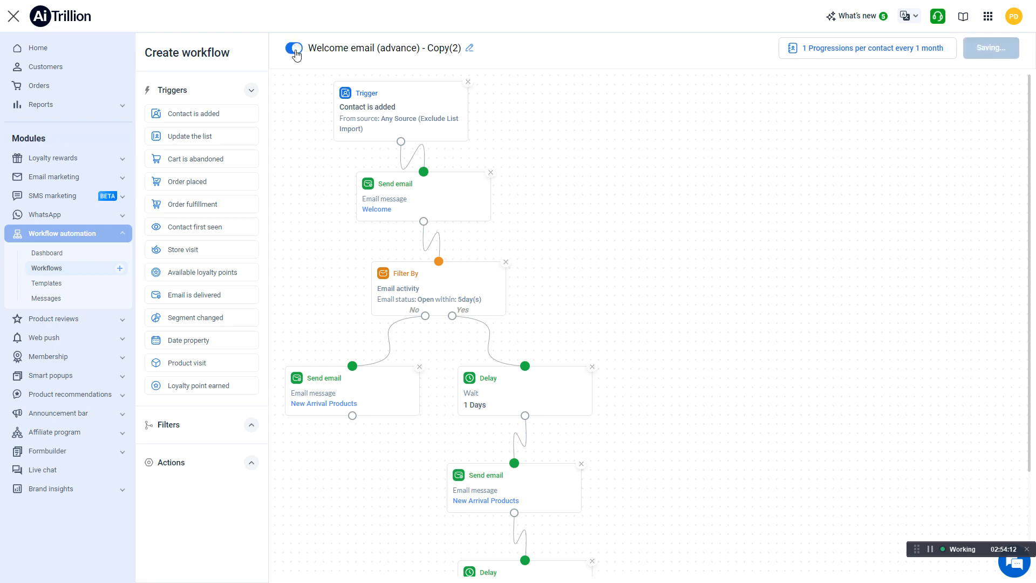
click(296, 51)
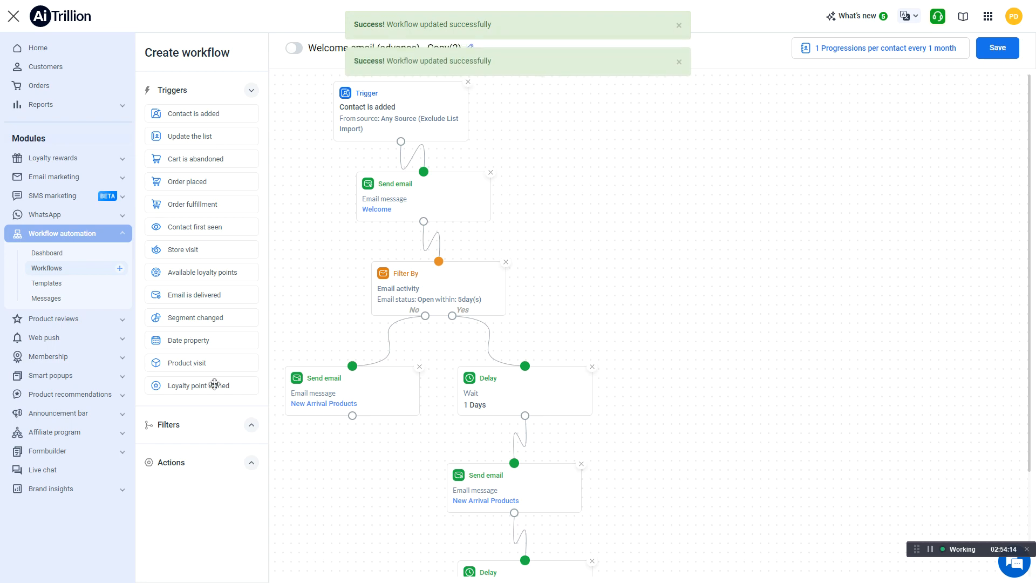
Expand the available filters and actions for building the workflow and examine the sequence down to its last email
click(228, 425)
scroll(226, 475, down, 1)
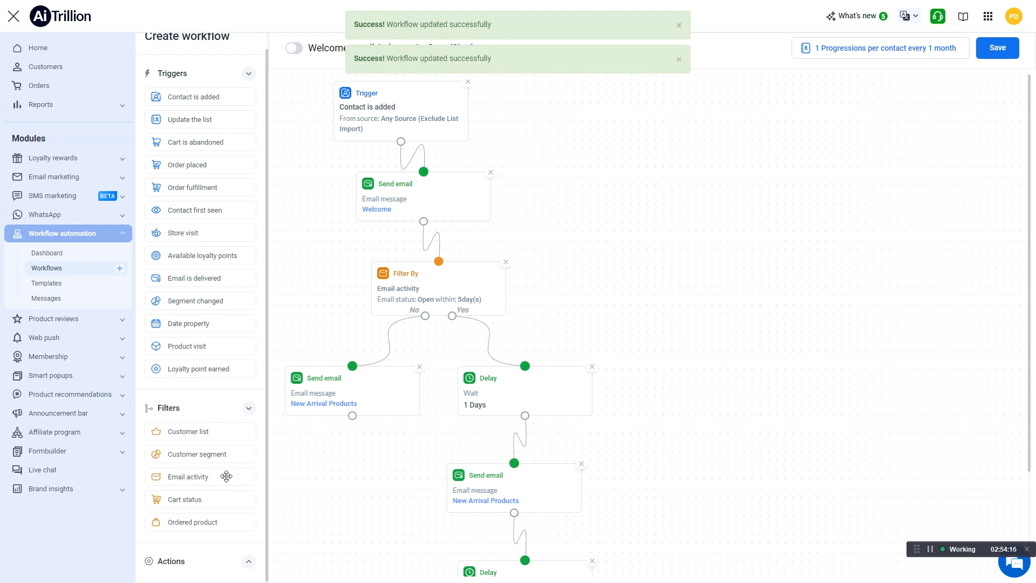
click(223, 562)
scroll(222, 494, down, 3)
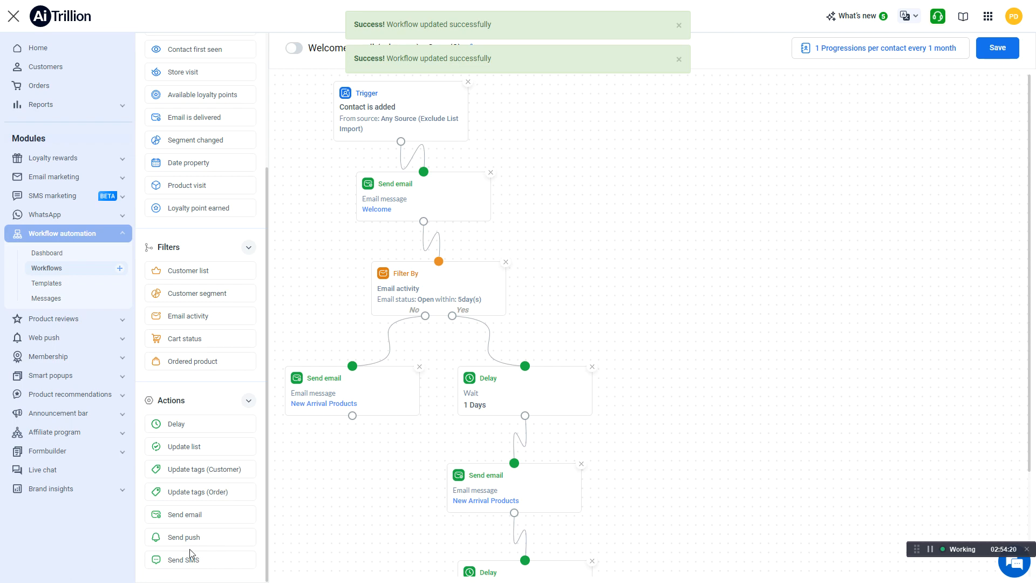
scroll(514, 470, down, 2)
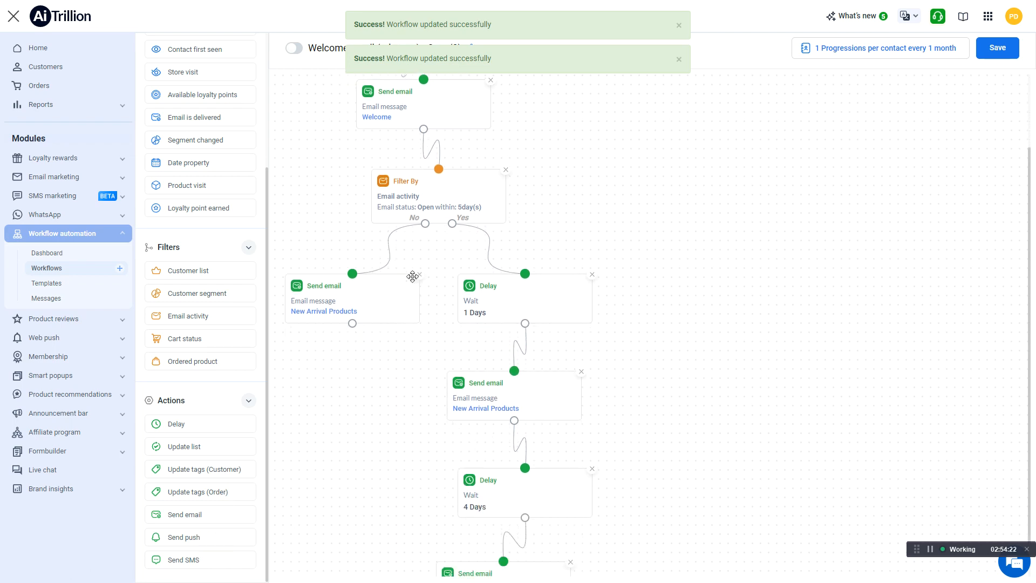
scroll(412, 277, down, 1)
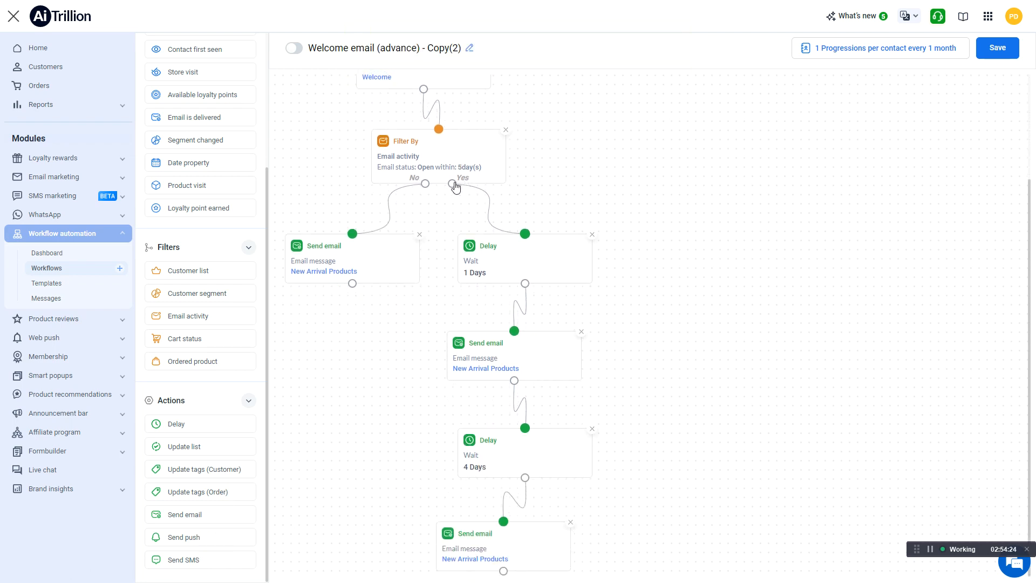
Replace the final Send email action with a Send push action connected to the 4-day delay
click(568, 526)
click(570, 523)
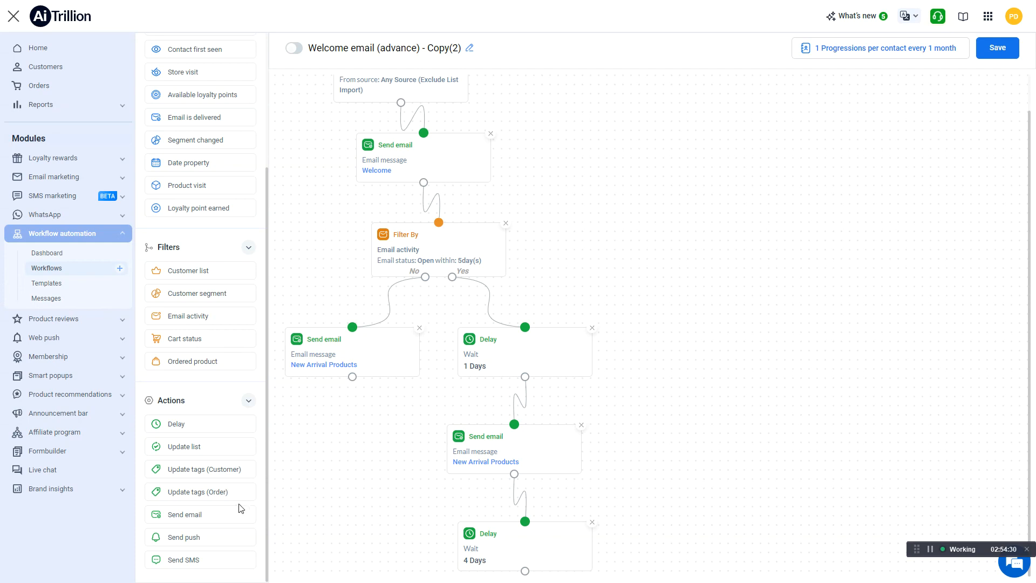
drag(198, 534, 744, 517)
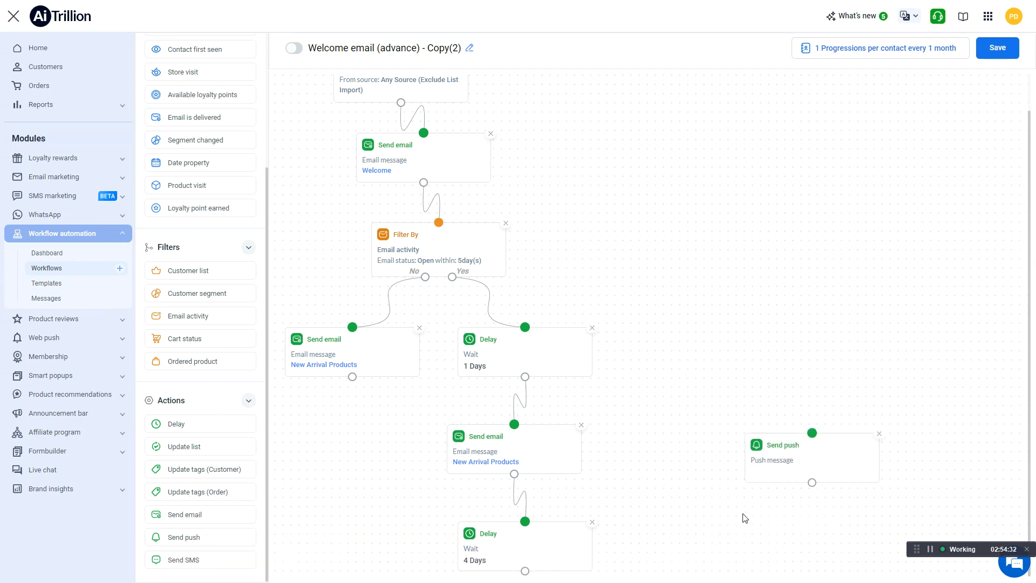
drag(525, 570, 800, 461)
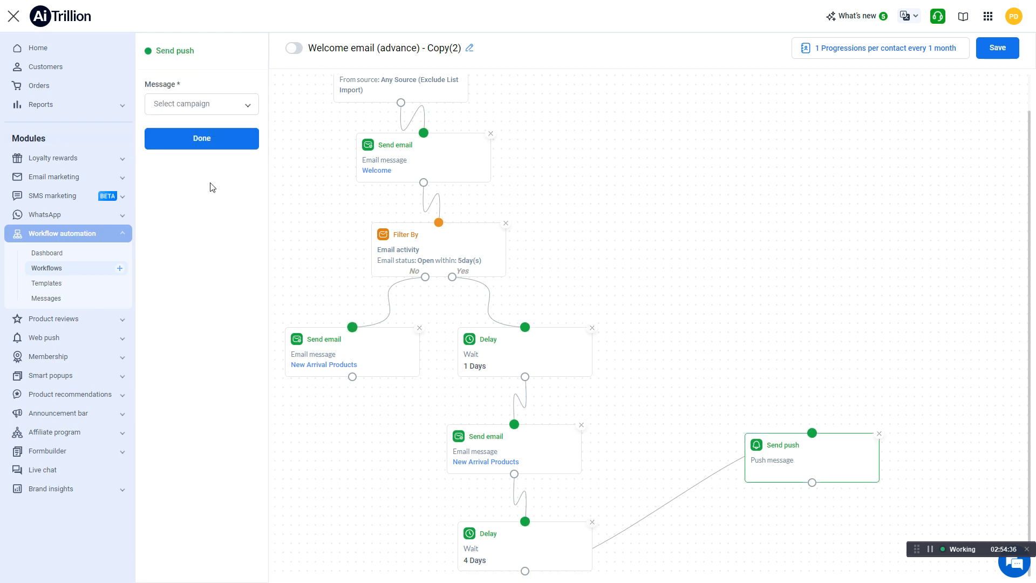
Set the Send push action's message to the "Ha-Ha-Halloween savings are here" campaign
click(188, 105)
scroll(186, 195, down, 1)
click(196, 210)
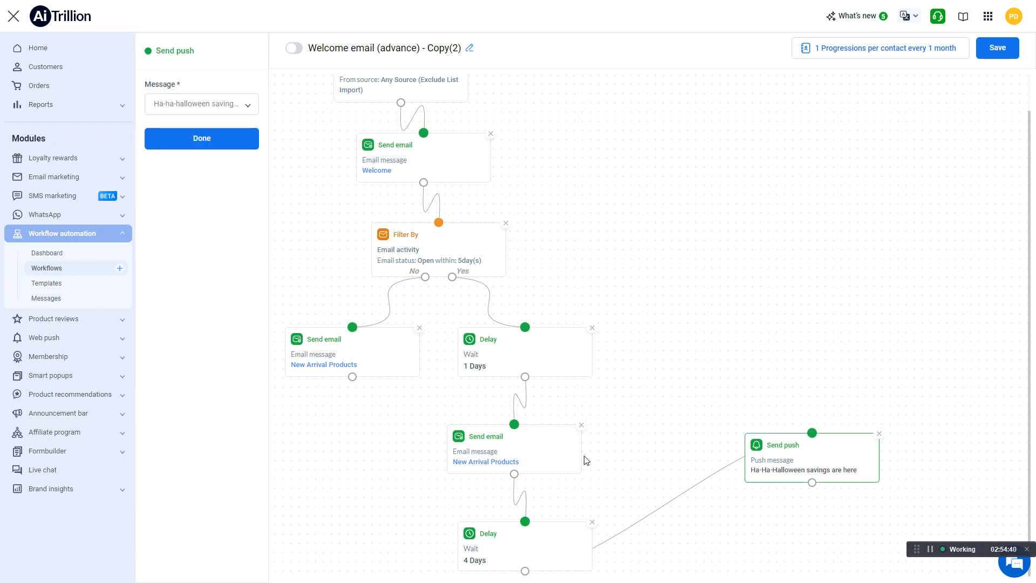
Set the time duration of the Email activity filter to 3 days and apply it
click(472, 259)
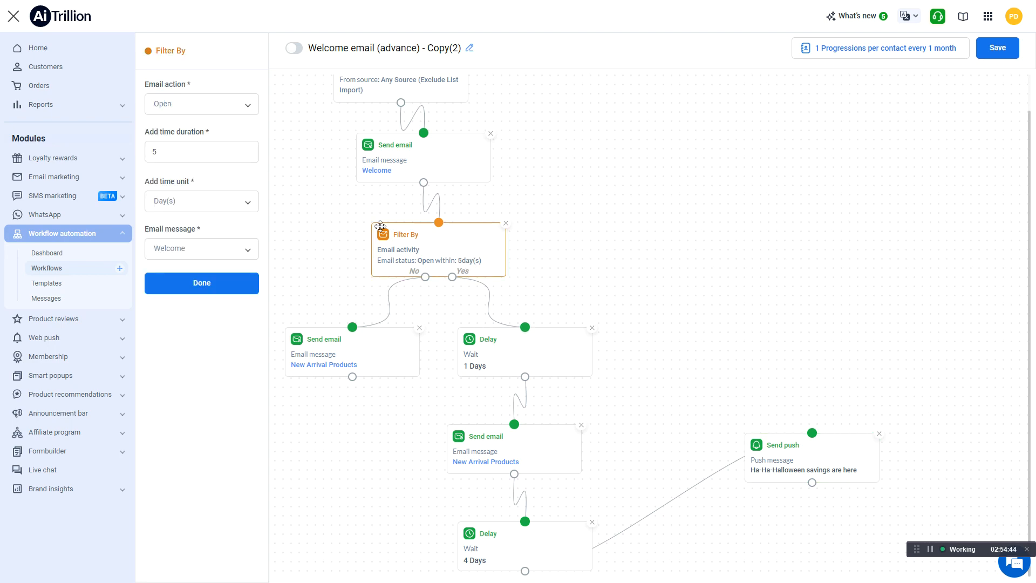
click(205, 147)
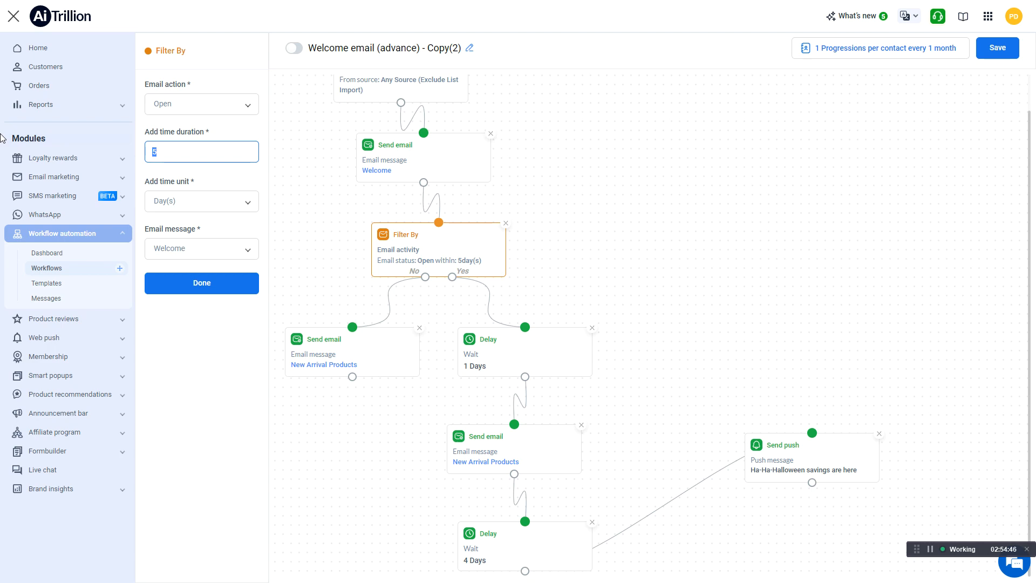
text(3)
click(241, 287)
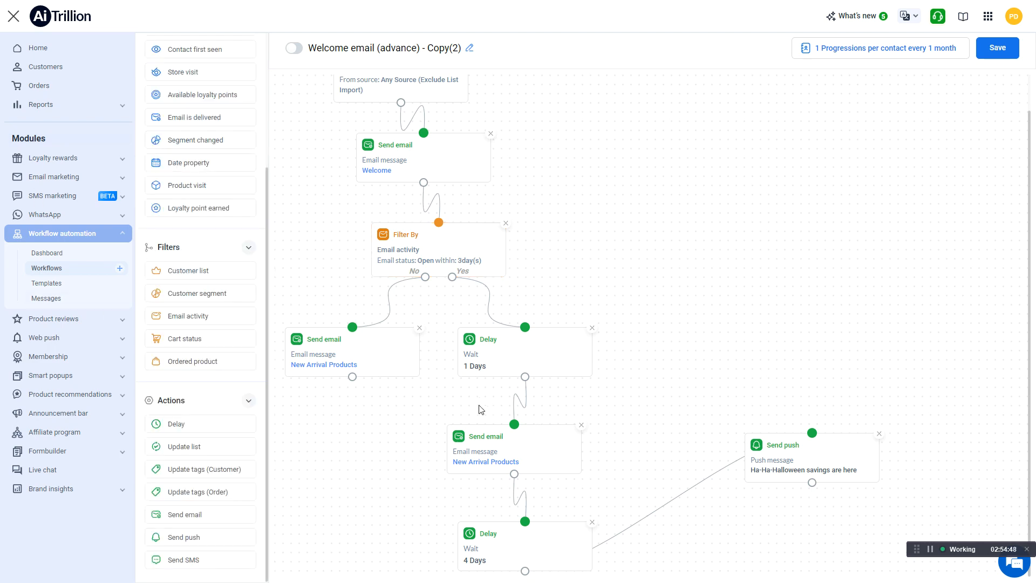
Change the message of the Send email action on the filter's No branch to Abandoned cart 1 and save the workflow
click(391, 359)
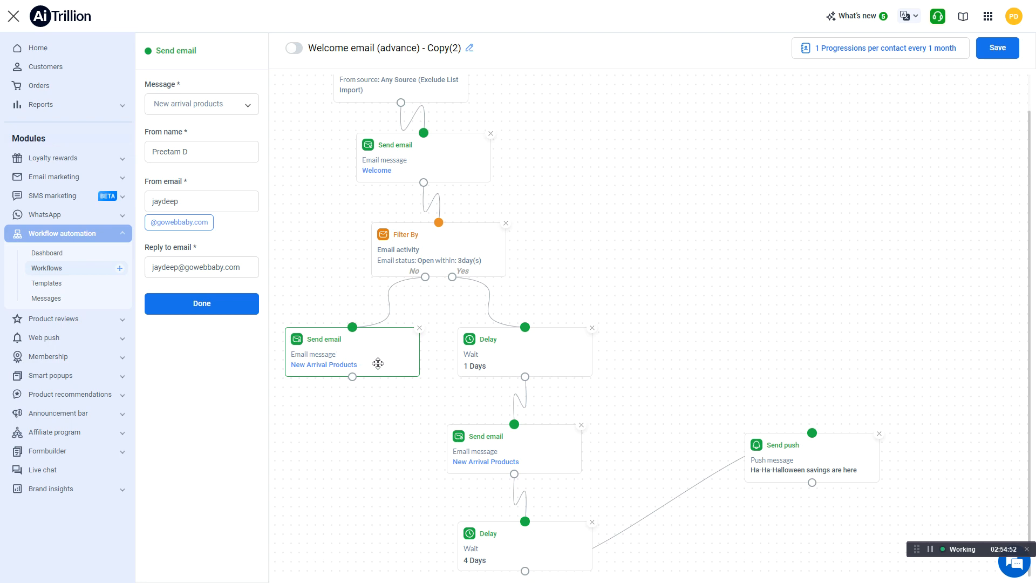
click(208, 104)
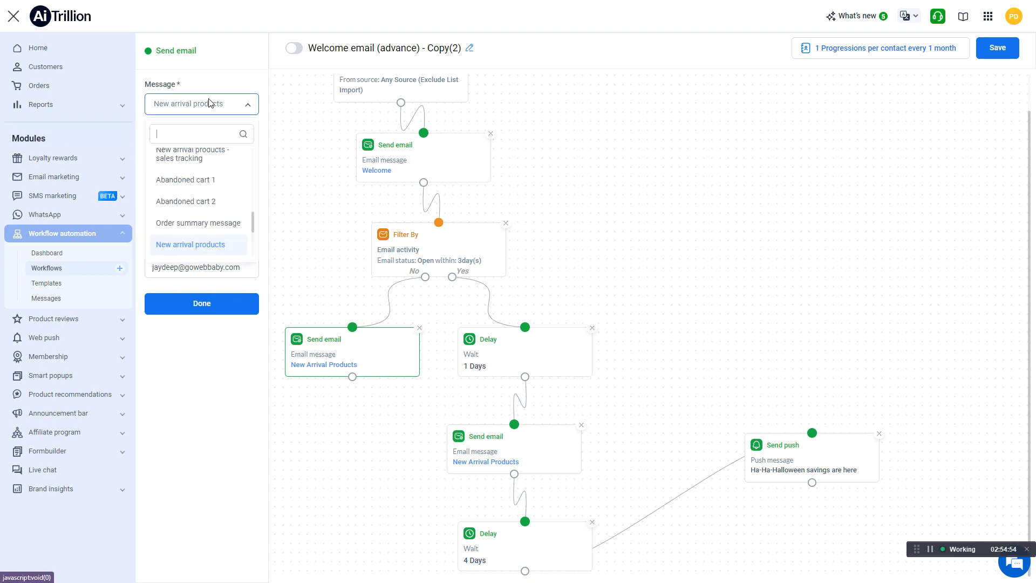
click(208, 186)
click(221, 301)
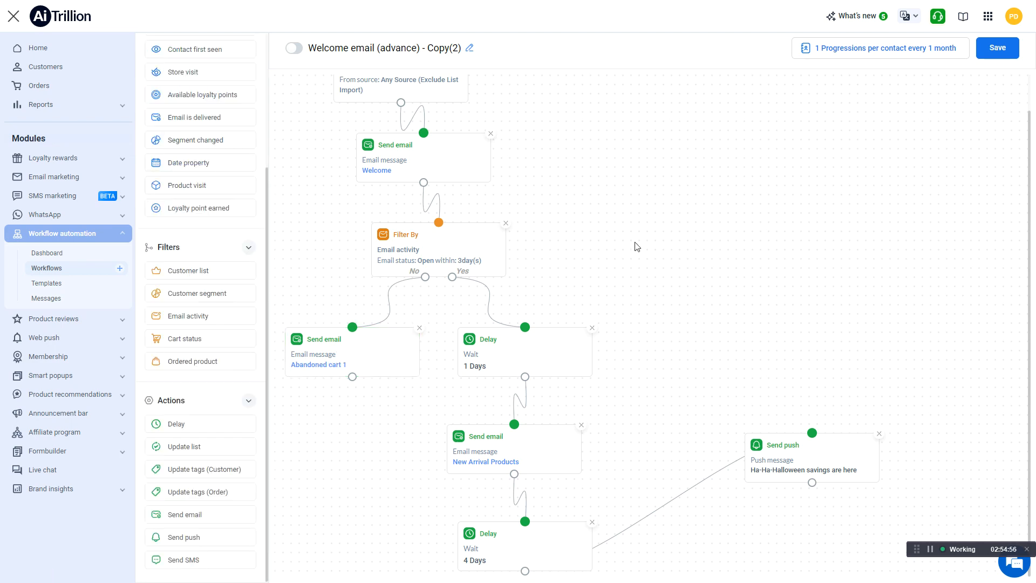
click(997, 47)
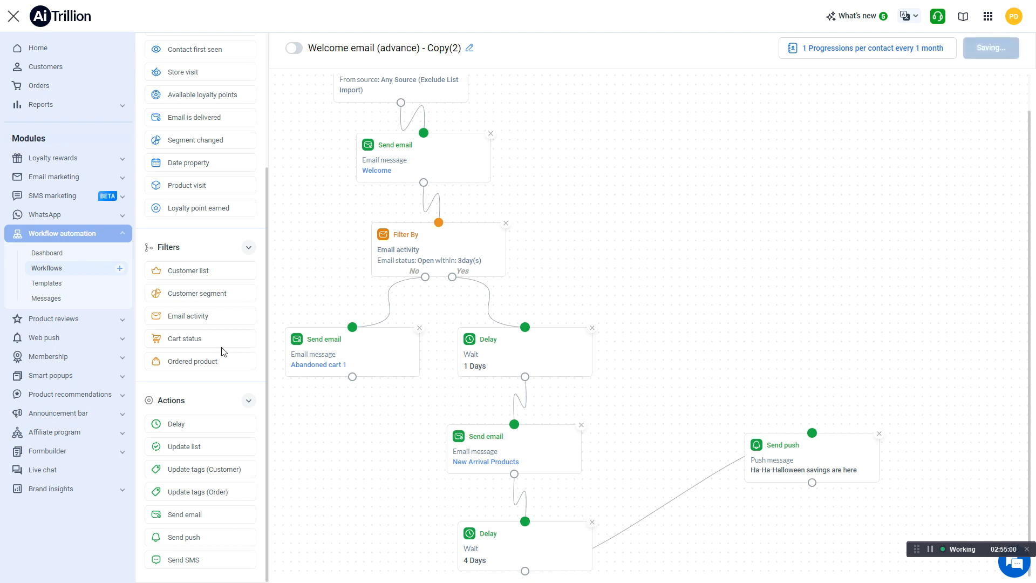
Browse the pre-made workflow templates, and open the creation options for a new message from the workflow messages list
click(76, 286)
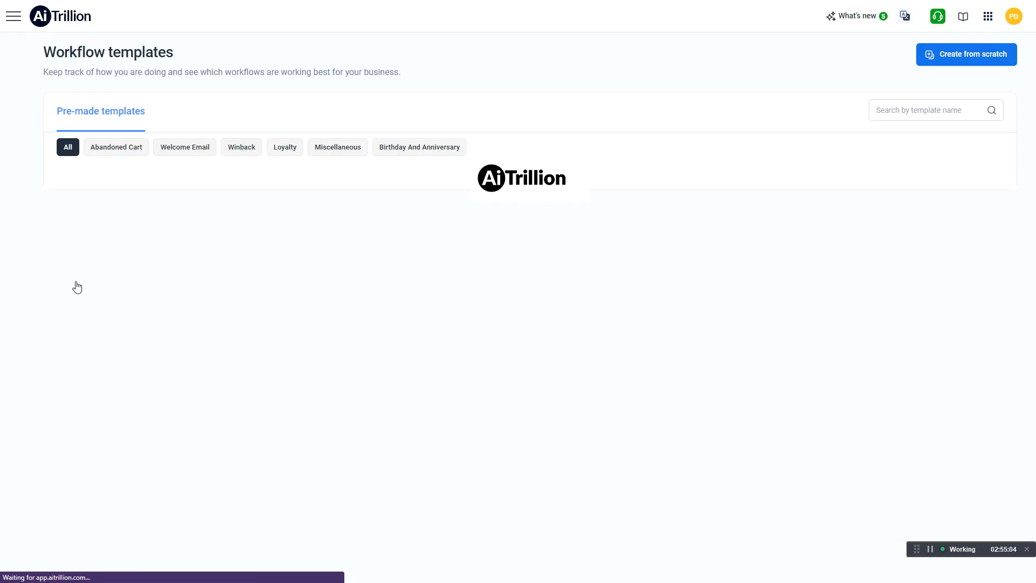
scroll(533, 428, down, 5)
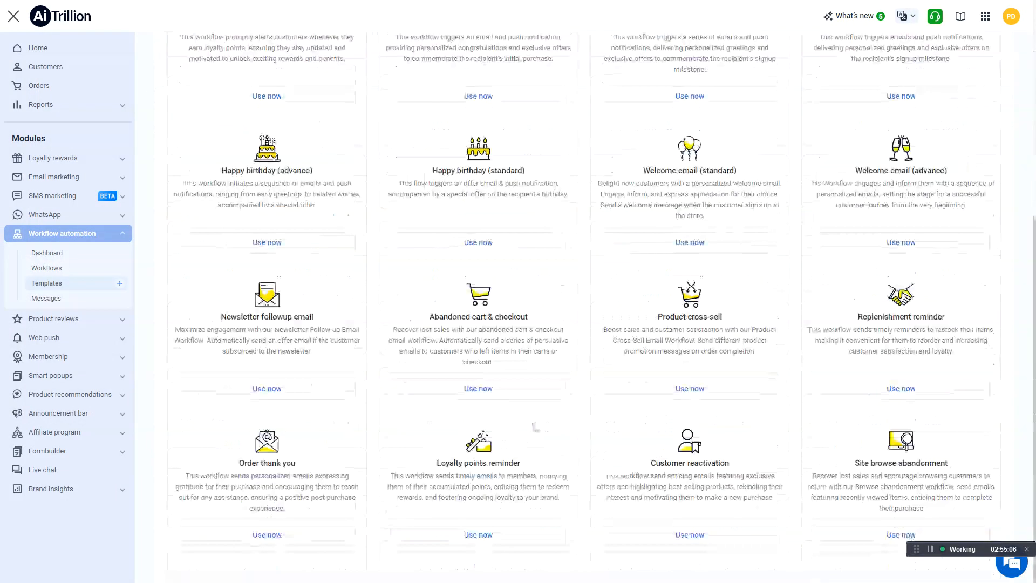
click(61, 303)
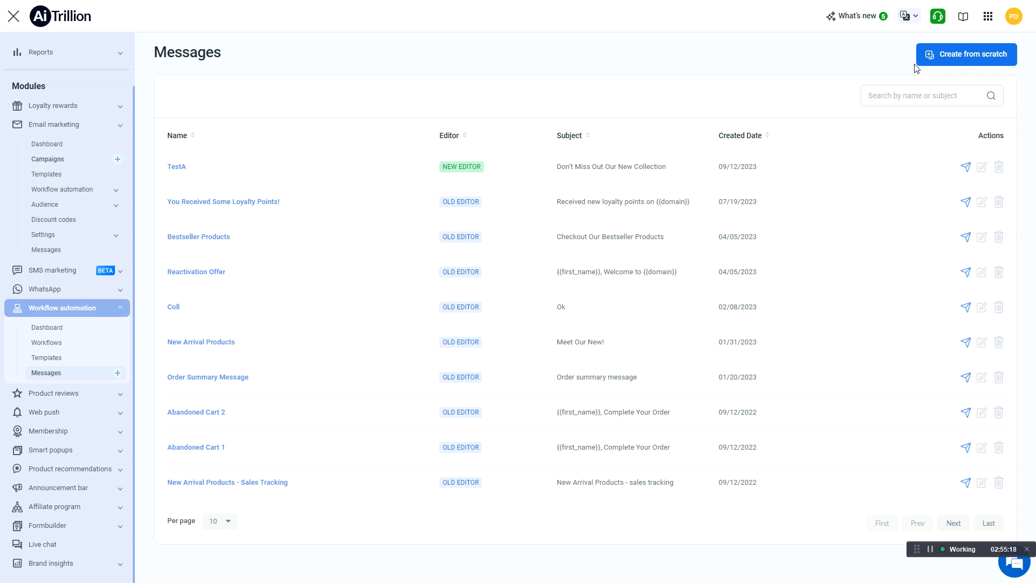
click(1002, 57)
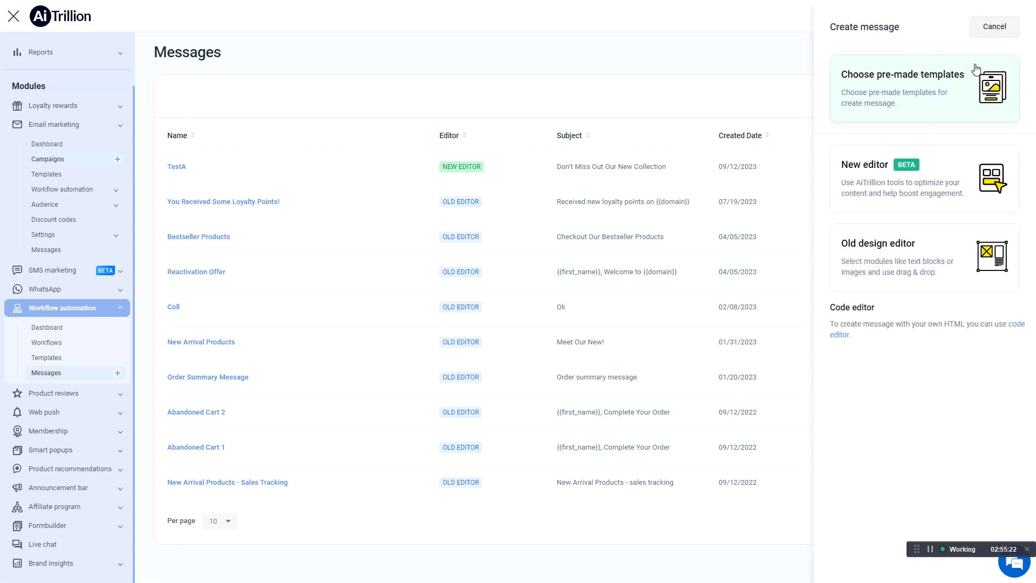